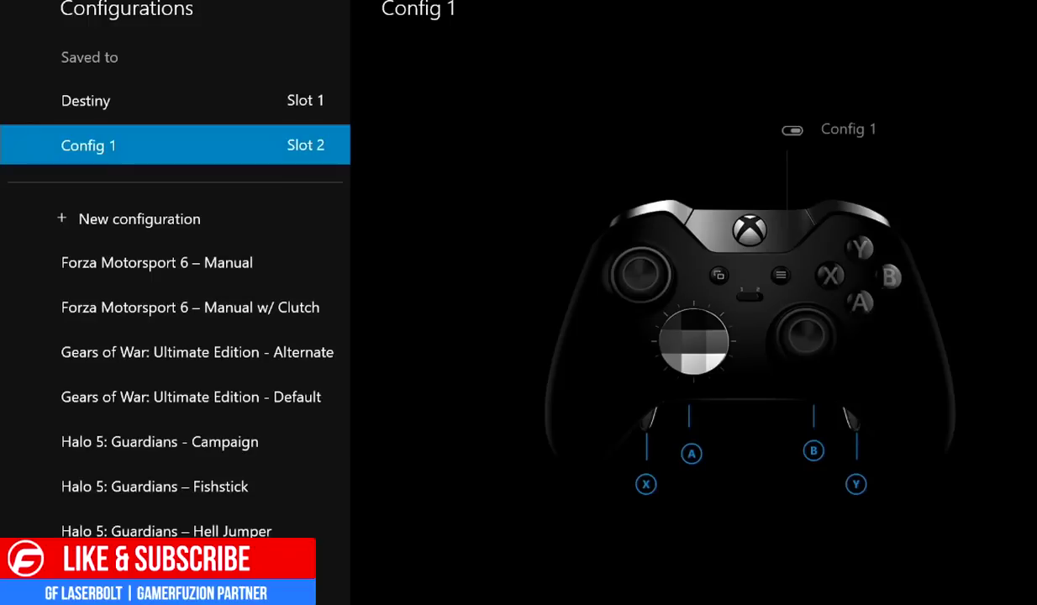
# Open Config 1's management options and enter its Button mapping page.
pyautogui.press('Return')
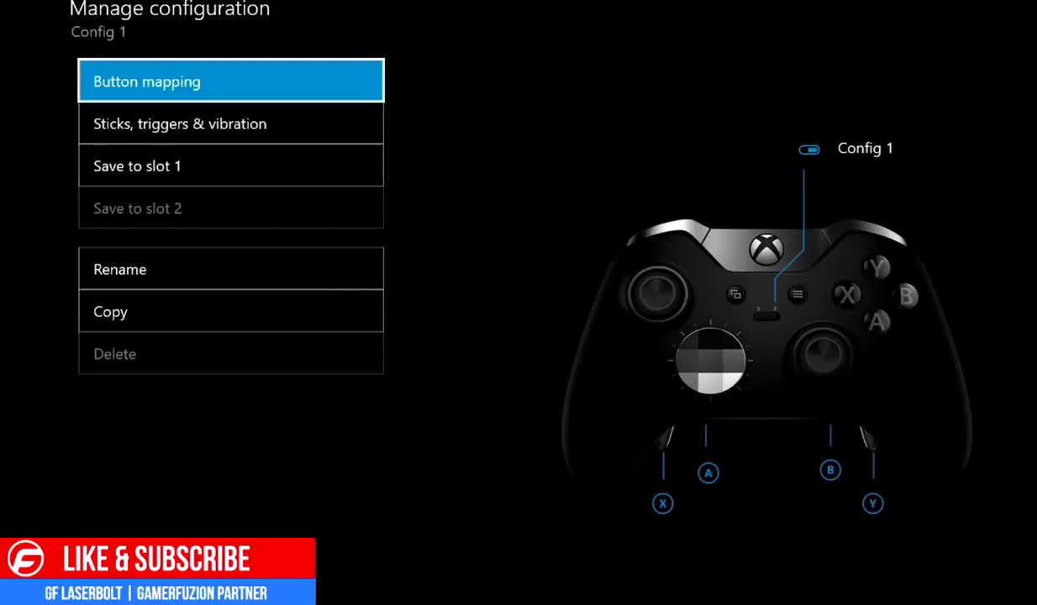
pyautogui.press('Down')
pyautogui.press('Down')
pyautogui.press('Up')
pyautogui.press('Up')
pyautogui.press('Return')
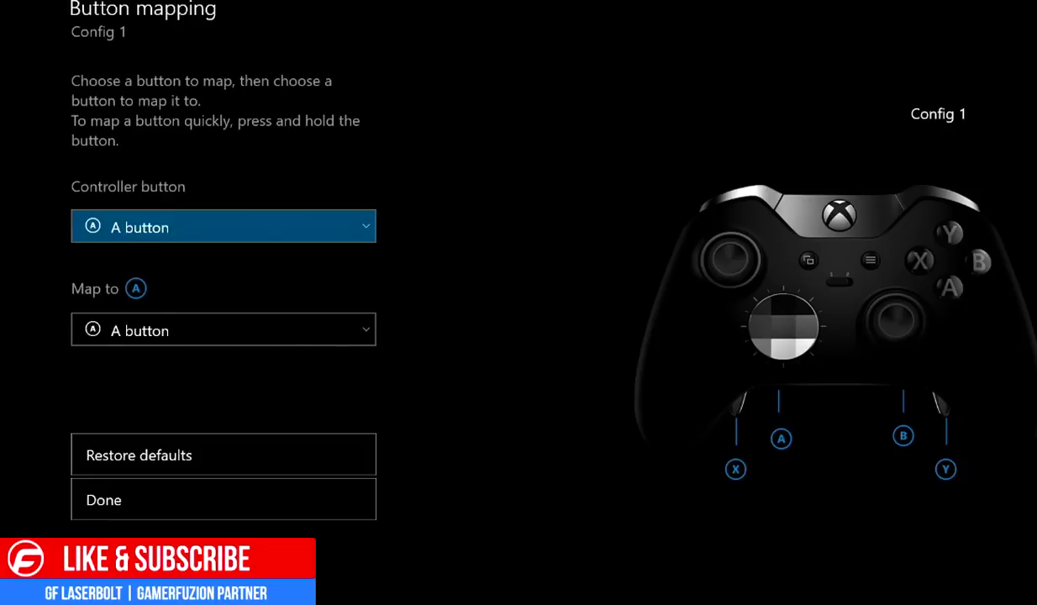
# Browse the controller button list, keep A mapped to A button, and return to Manage configuration.
pyautogui.press('Return')
pyautogui.press('Down')
pyautogui.press('Down')
pyautogui.press('Down')
pyautogui.press('Up')
pyautogui.press('Up')
pyautogui.press('Up')
pyautogui.press('Return')
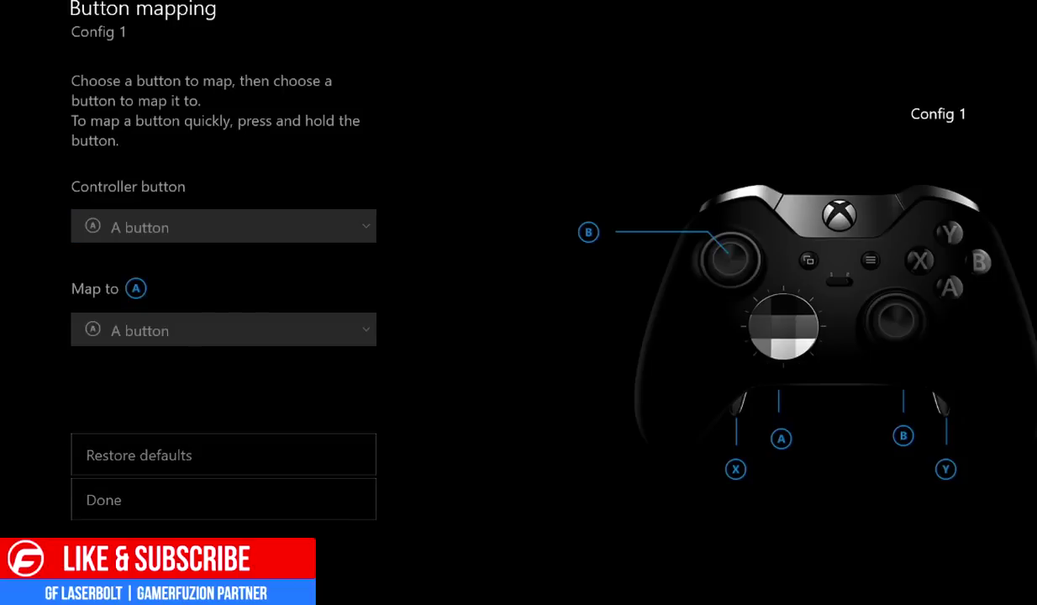
pyautogui.press('Escape')
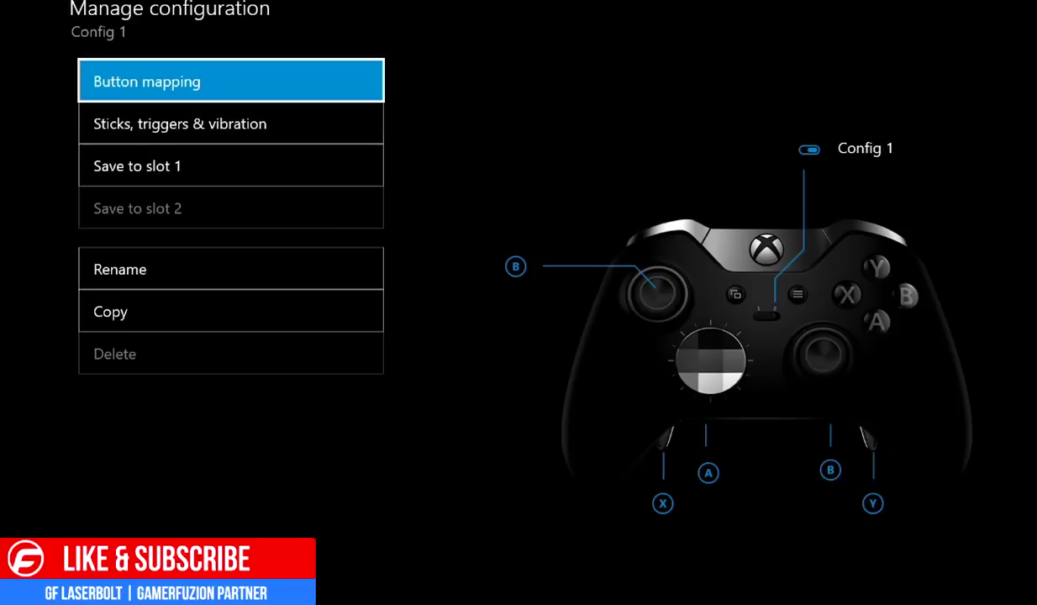
pyautogui.press('Return')
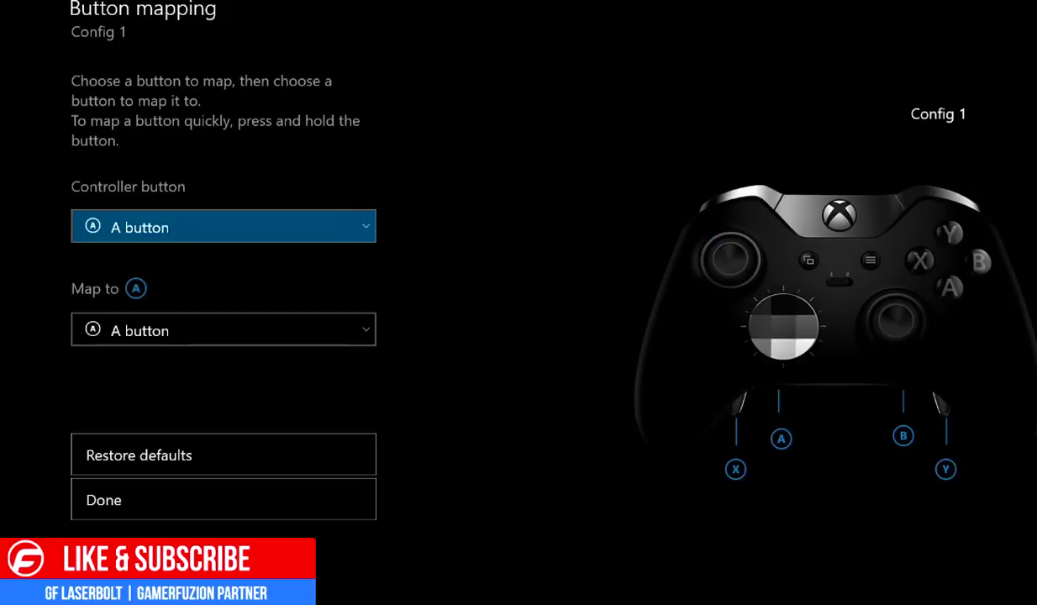
pyautogui.press('Down')
pyautogui.press('Down')
pyautogui.press('Down')
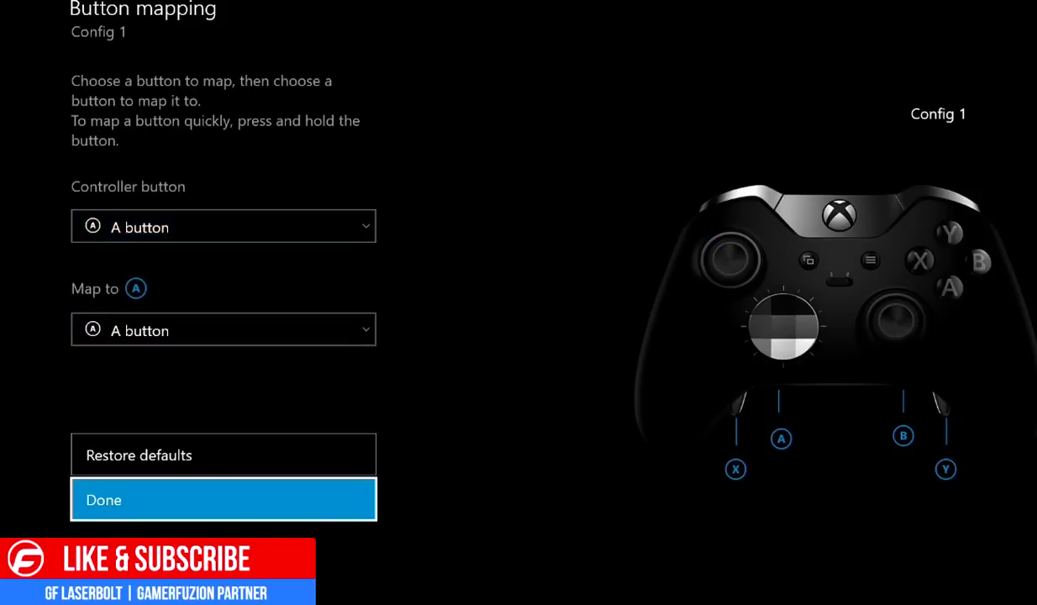
pyautogui.press('Return')
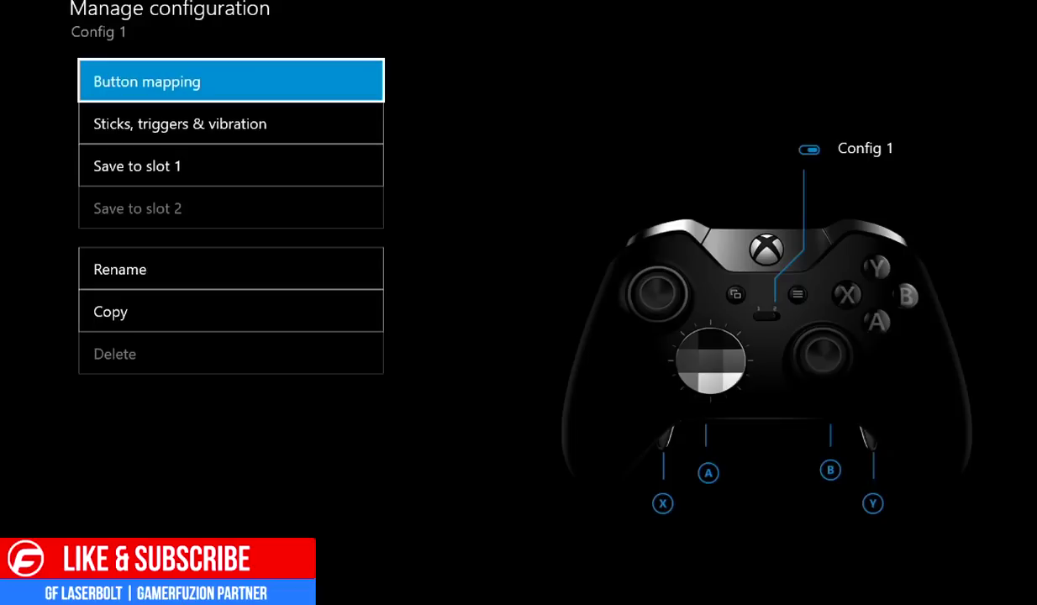
pyautogui.press('Down')
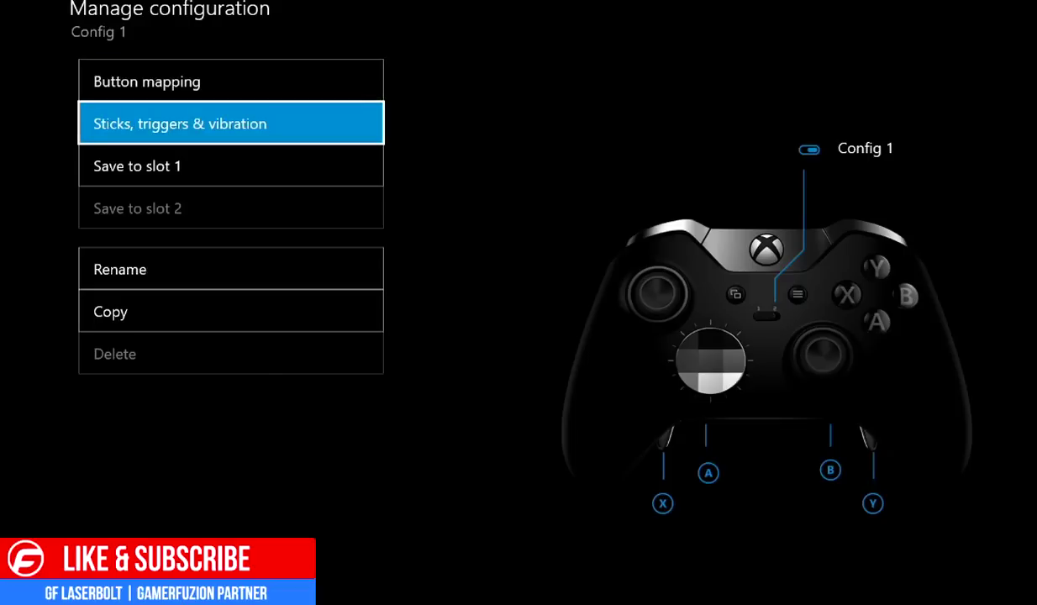
# Go into Sticks, triggers & vibration and open the Left stick sensitivity-curve page.
pyautogui.press('Return')
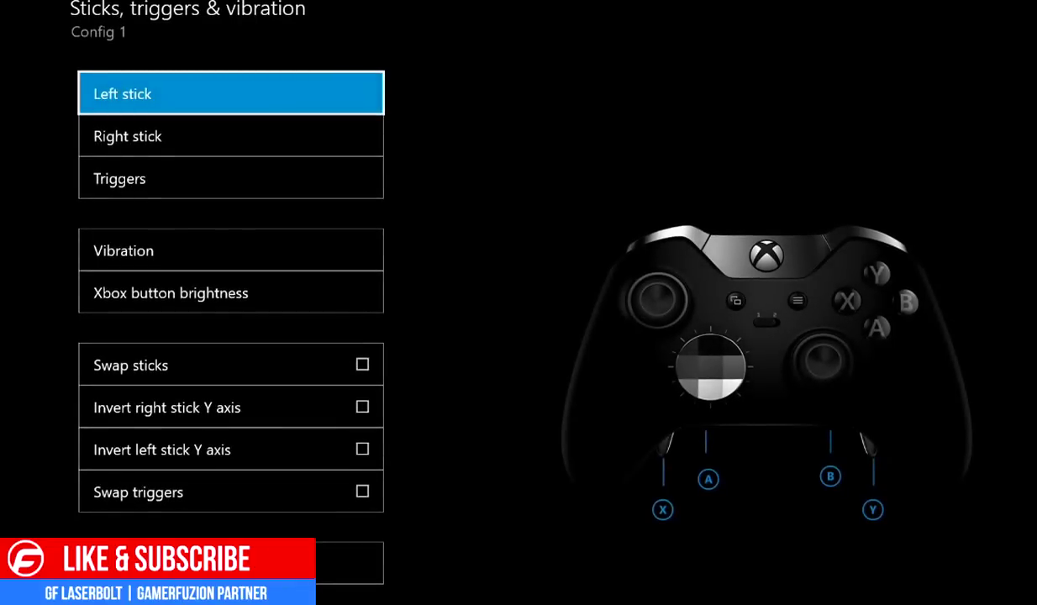
pyautogui.press('Return')
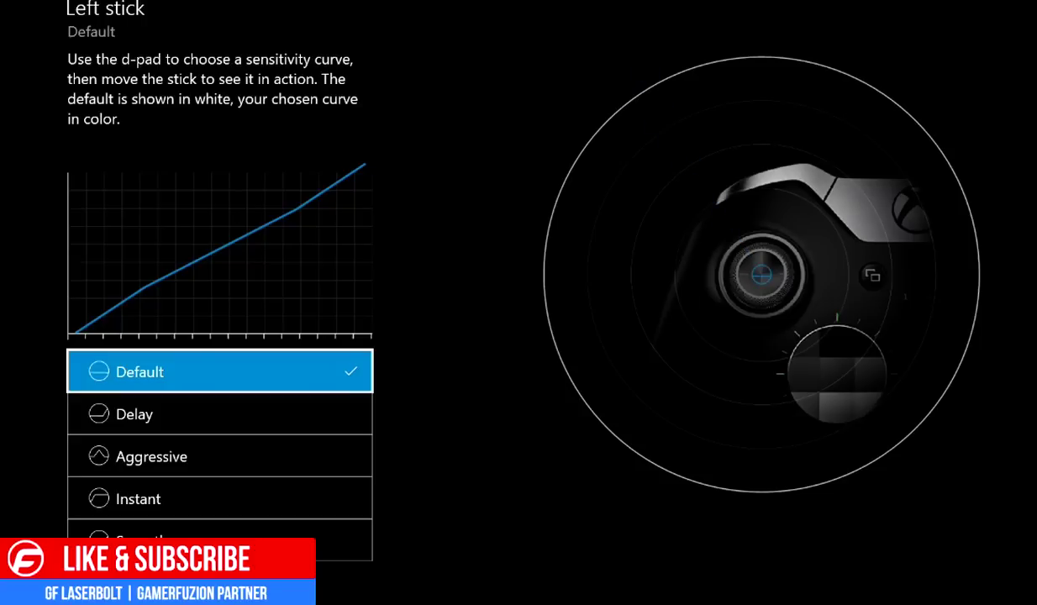
# Switch the left stick sensitivity curve from Default to Delay.
pyautogui.press('Down')
pyautogui.press('Up')
pyautogui.press('Down')
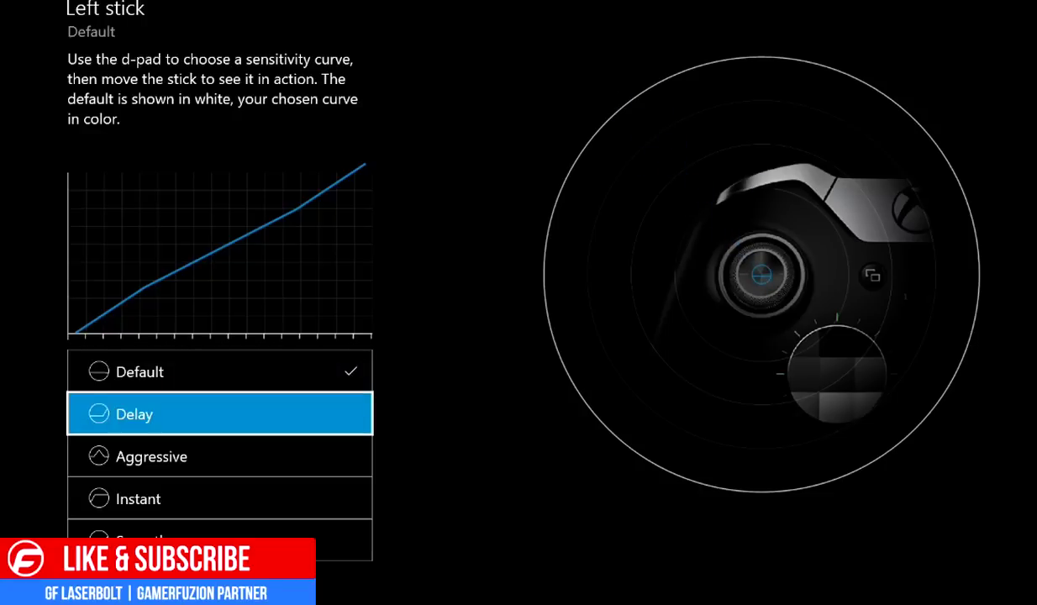
pyautogui.press('Return')
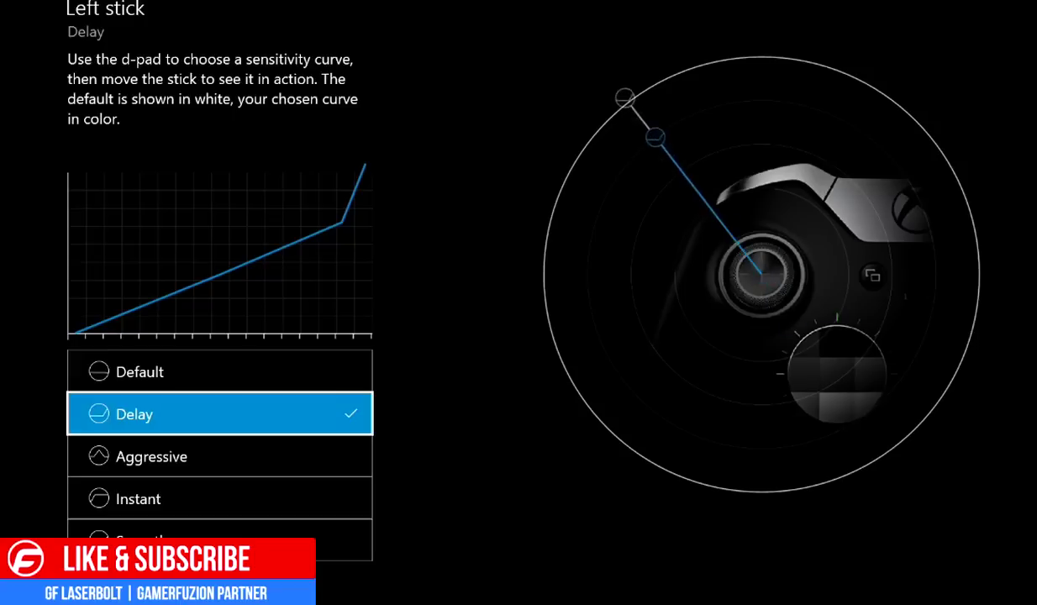
# Preview the Aggressive, Instant and Smooth curves on the left stick, then restore Default.
pyautogui.press('Down')
pyautogui.press('Return')
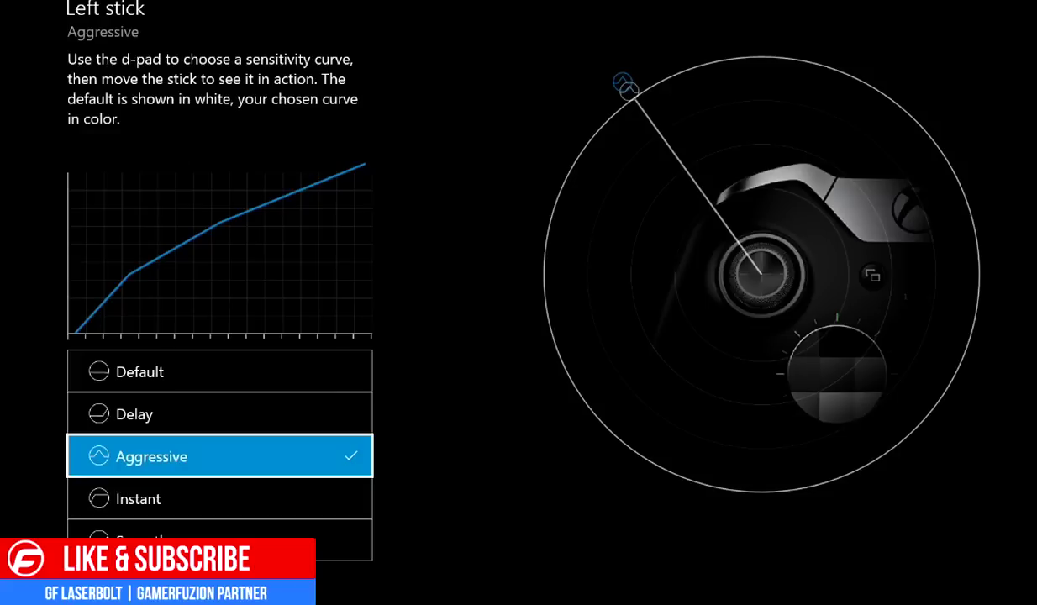
pyautogui.press('Down')
pyautogui.press('Return')
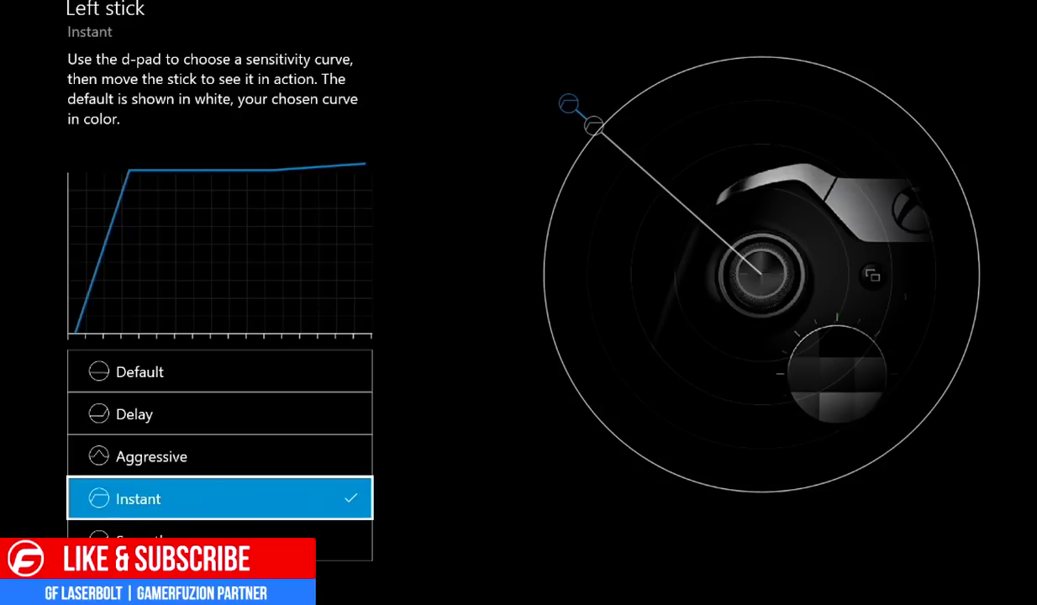
pyautogui.press('Down')
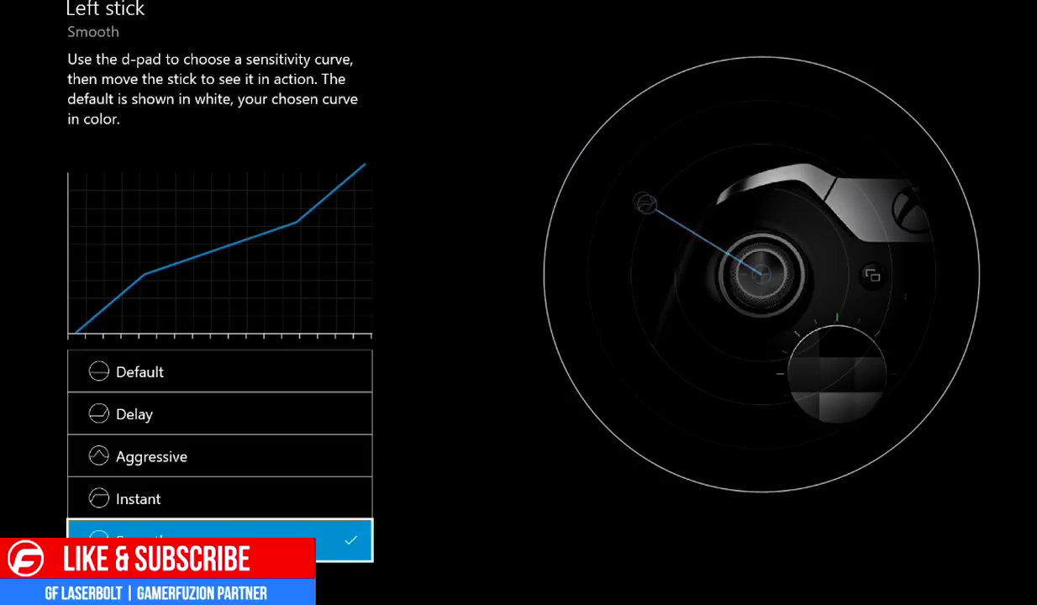
pyautogui.press('Up')
pyautogui.press('Up')
pyautogui.press('Up')
pyautogui.press('Up')
pyautogui.press('Return')
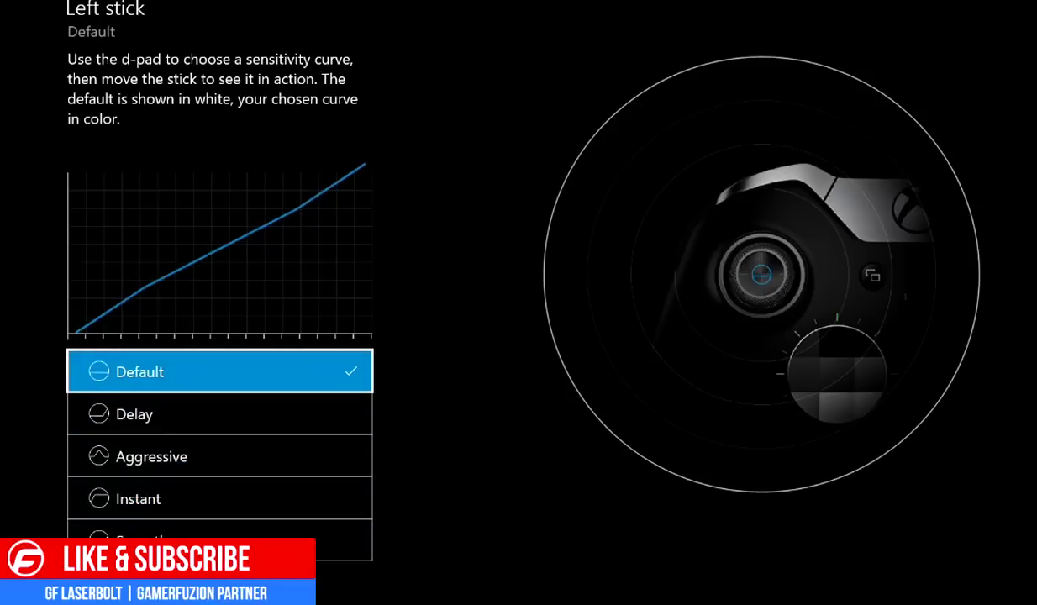
pyautogui.press('Escape')
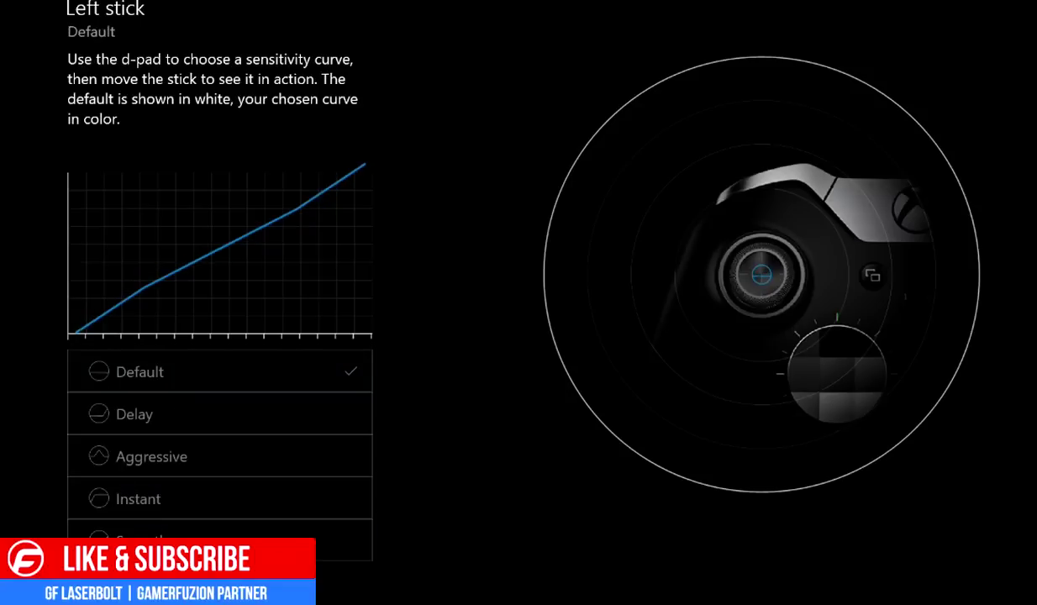
# Leave the Left stick page and open the Triggers dead-zone page, ranging 0 to 100.
pyautogui.press('Escape')
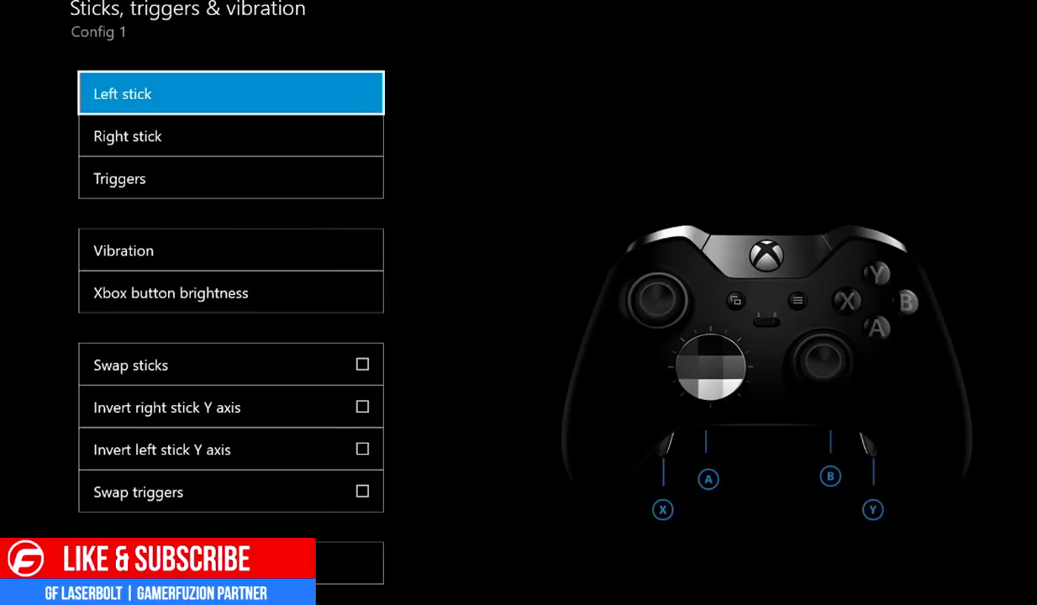
pyautogui.press('Down')
pyautogui.press('Down')
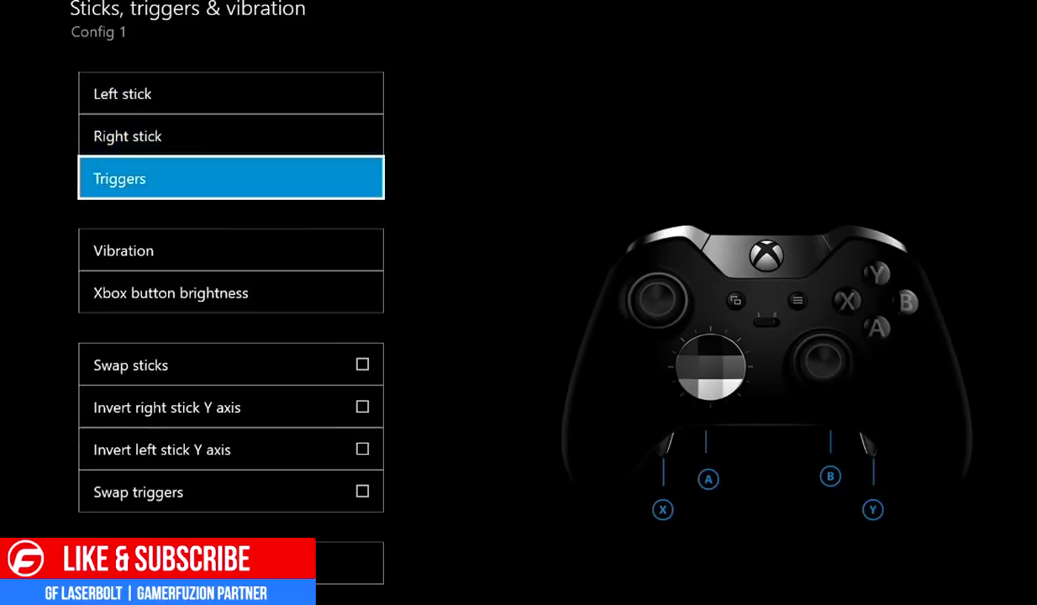
pyautogui.press('Return')
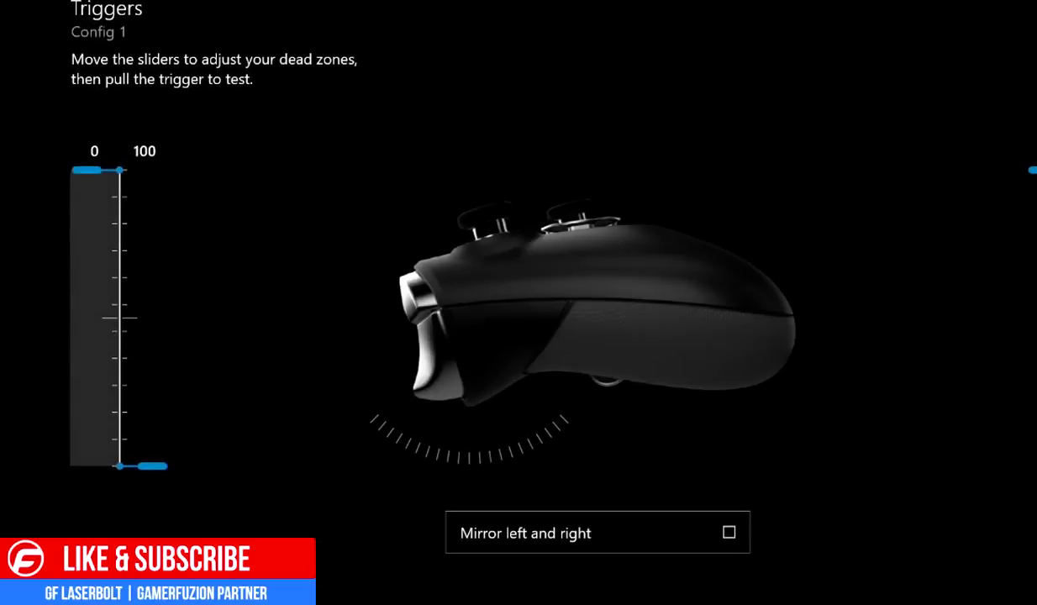